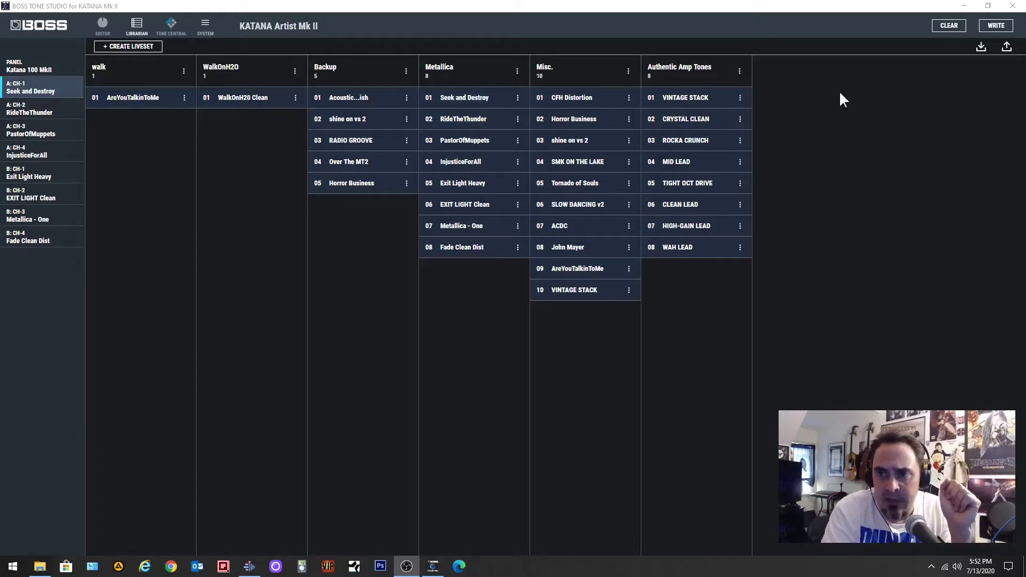
Export the Metallica liveset to Metallica.tsl in the Katana patches folder, overwriting the existing file
left_click(1007, 48)
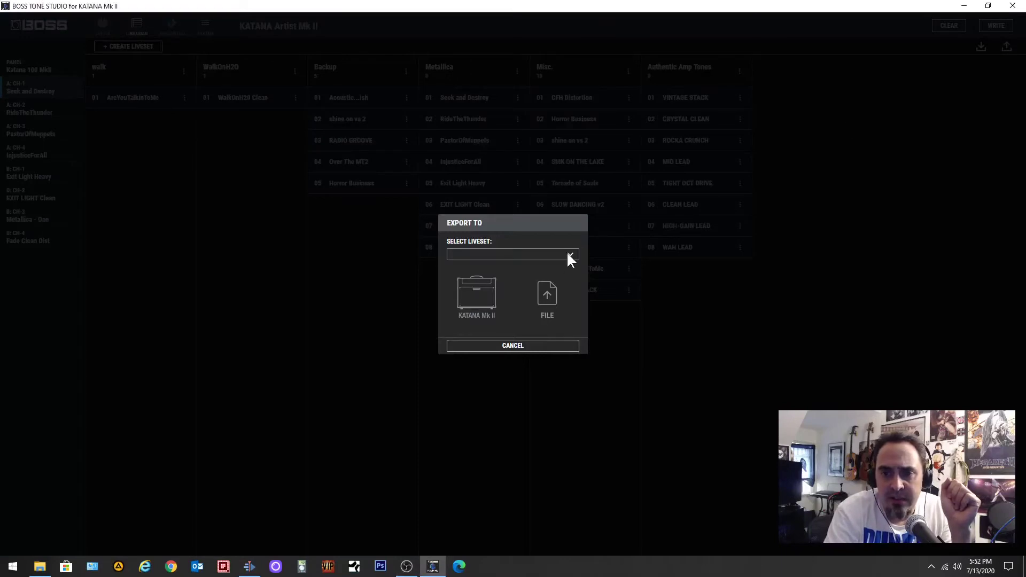
left_click(568, 255)
left_click(523, 313)
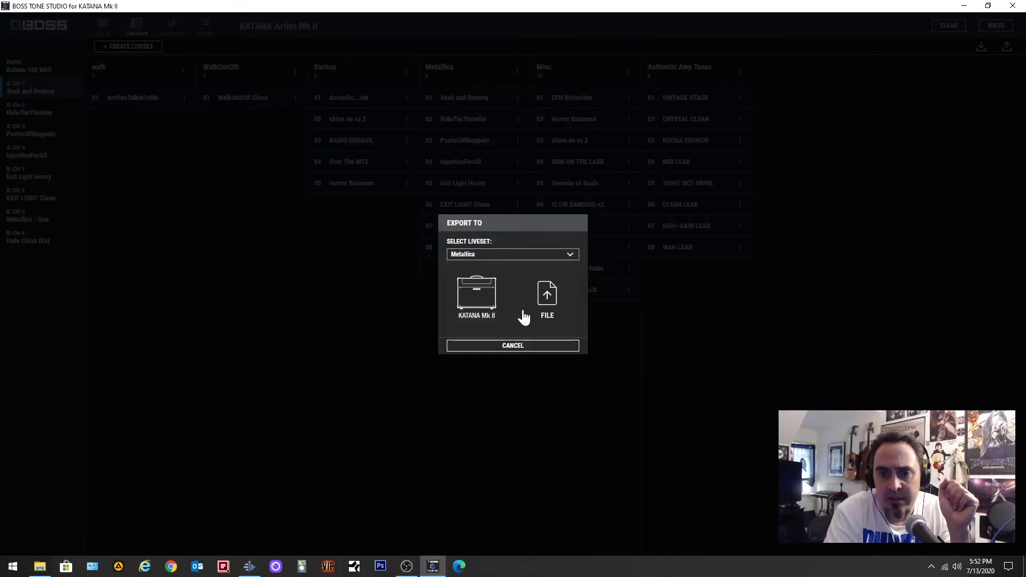
left_click(546, 297)
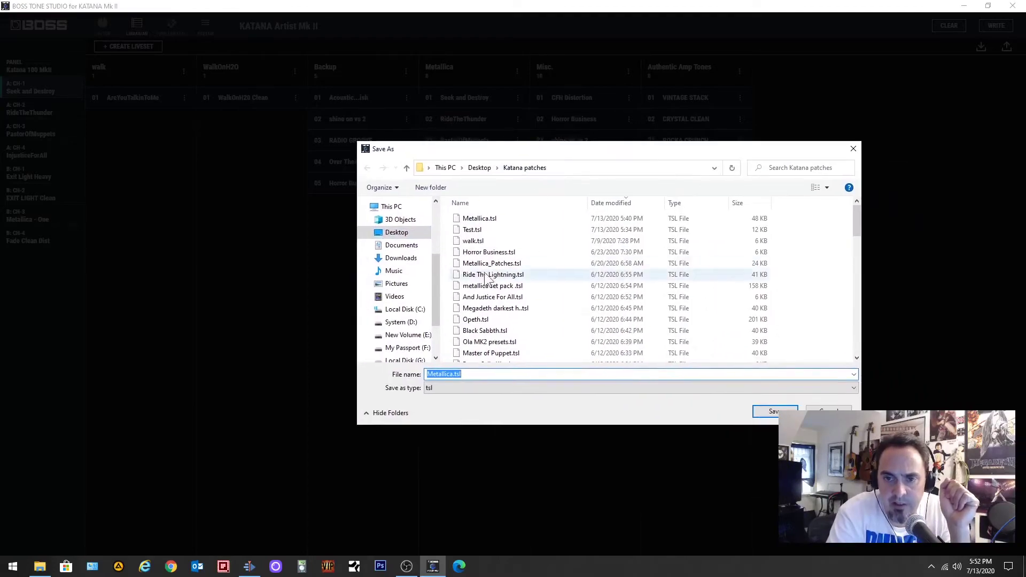
left_click_drag(652, 146, 435, 115)
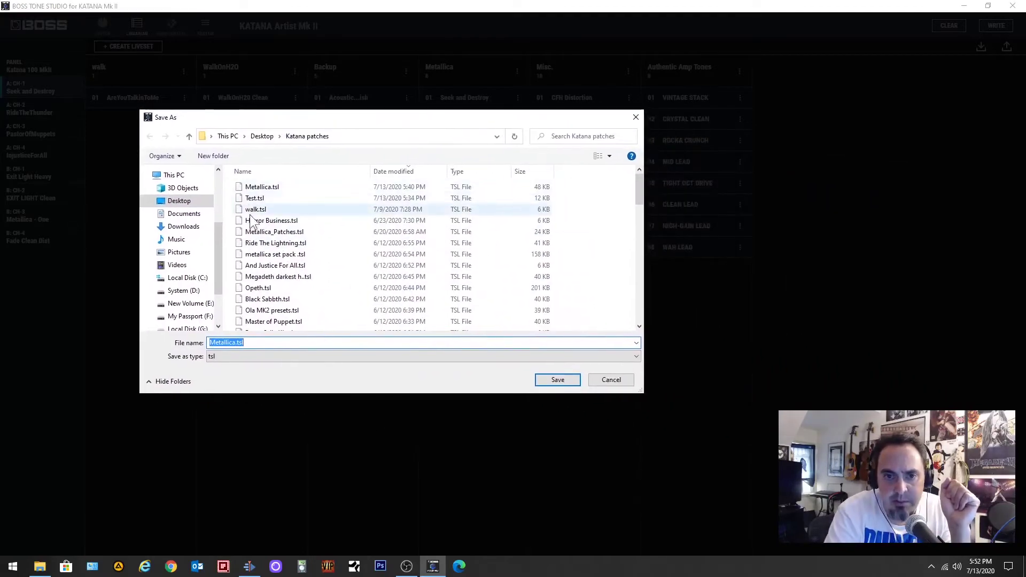
left_click(556, 382)
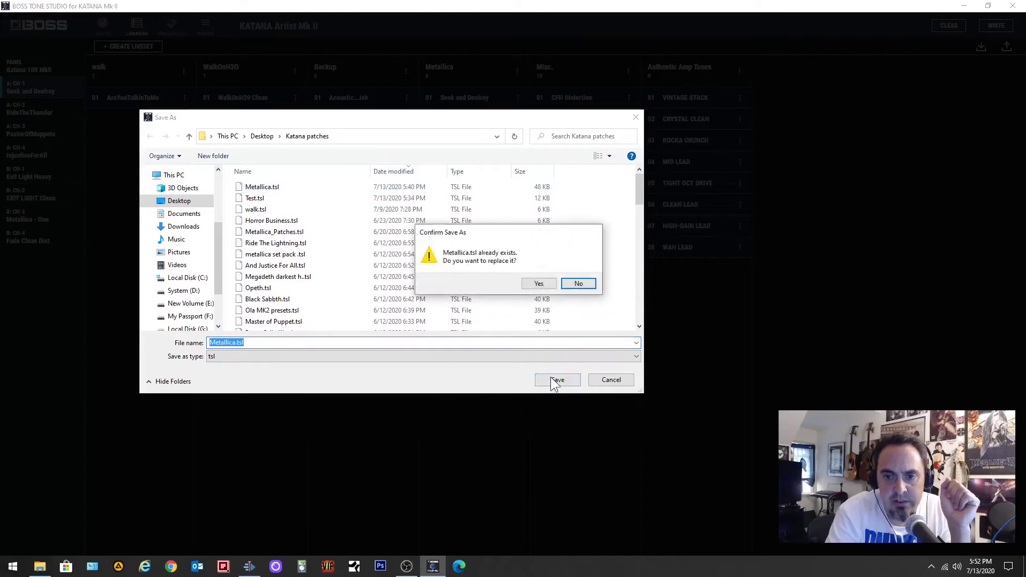
left_click(539, 284)
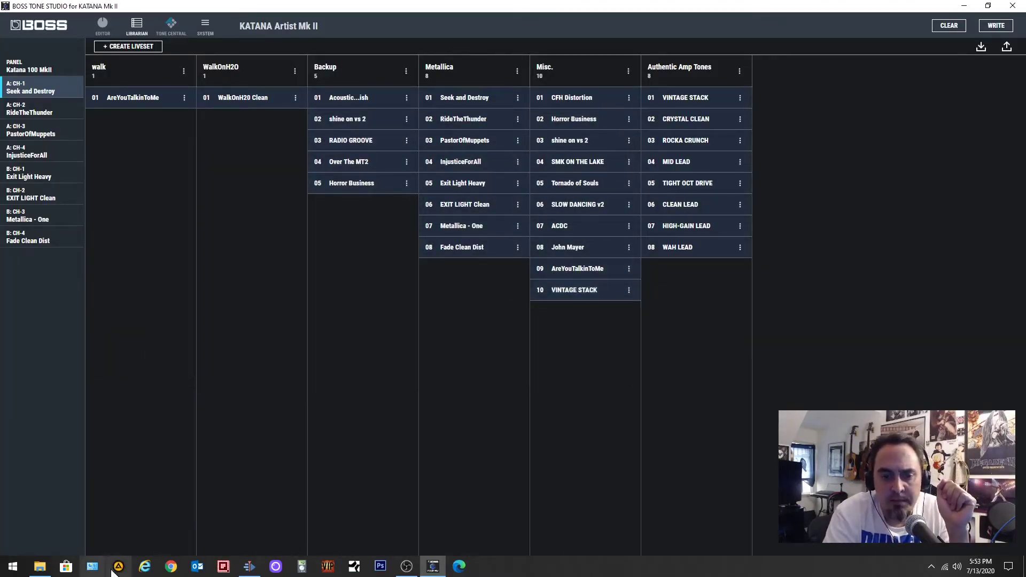
In Chrome, go to Facebook and open the Boss Katana Patch Central group's Files list
left_click(171, 569)
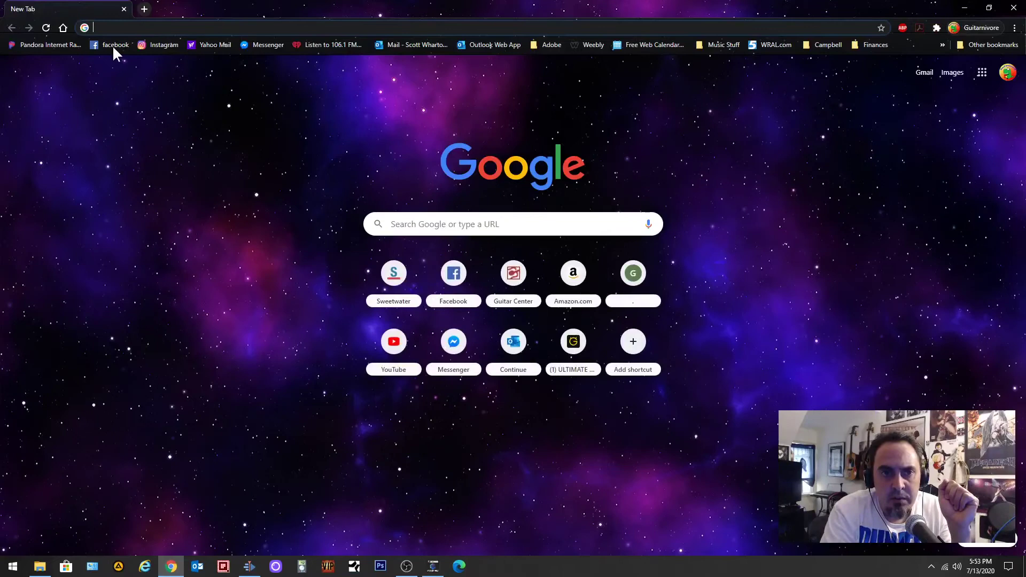
left_click(116, 46)
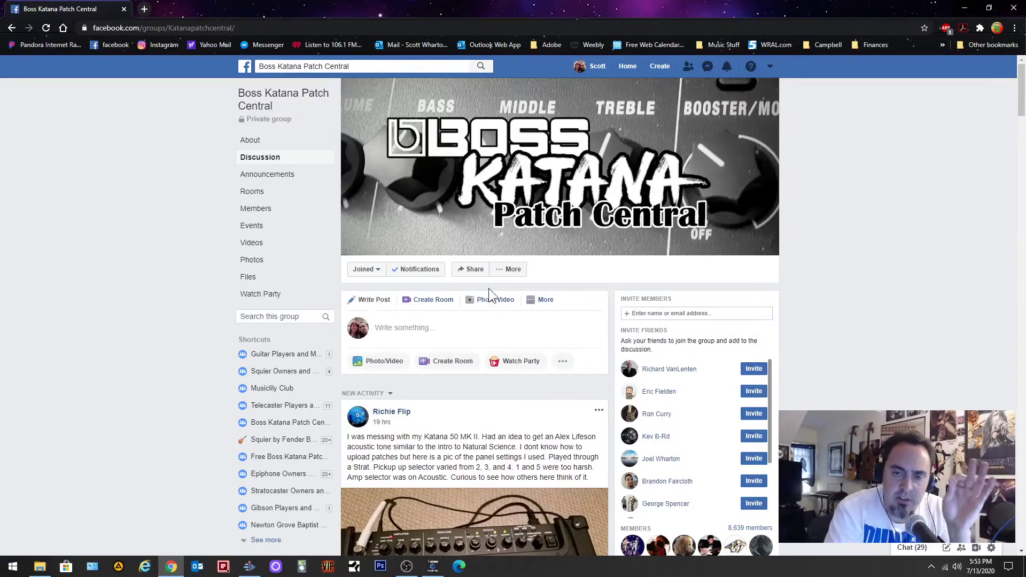
left_click(247, 281)
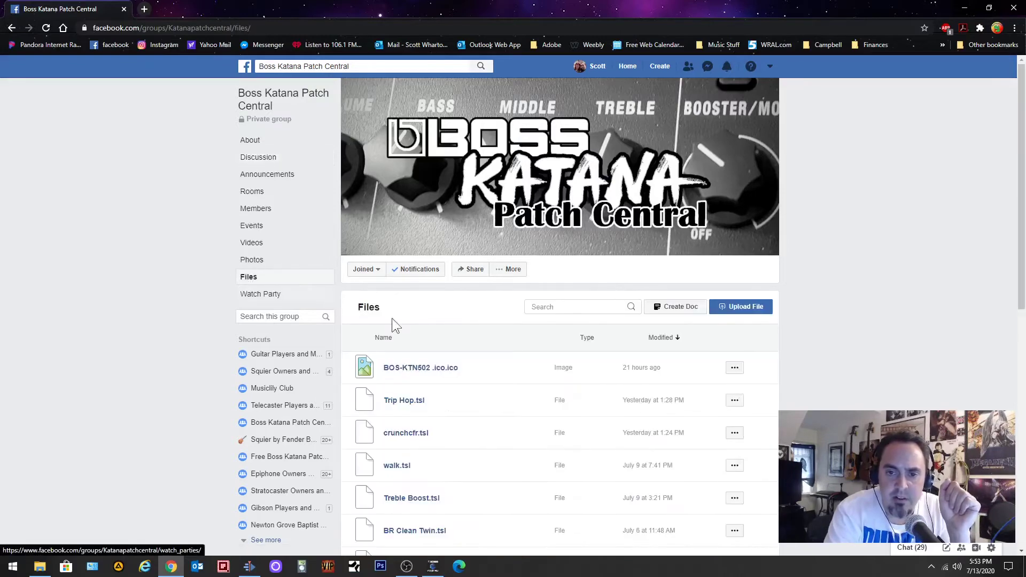
left_click(730, 309)
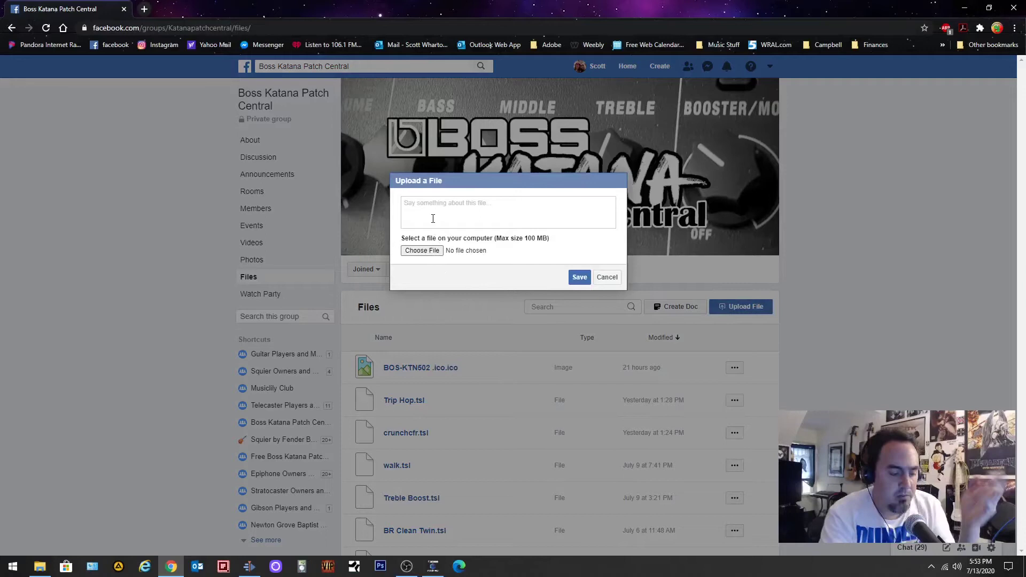
type("some")
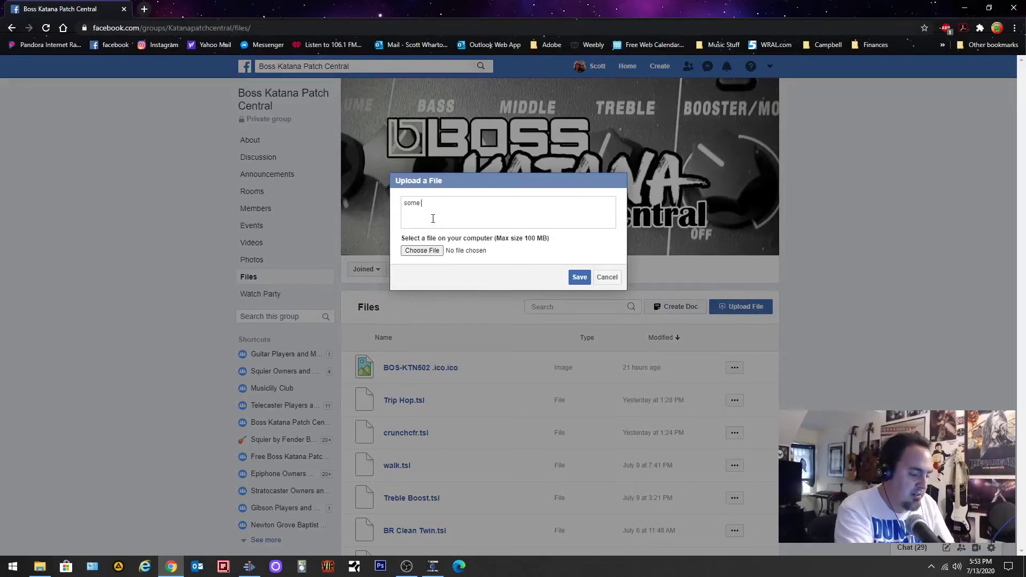
type(" about uit")
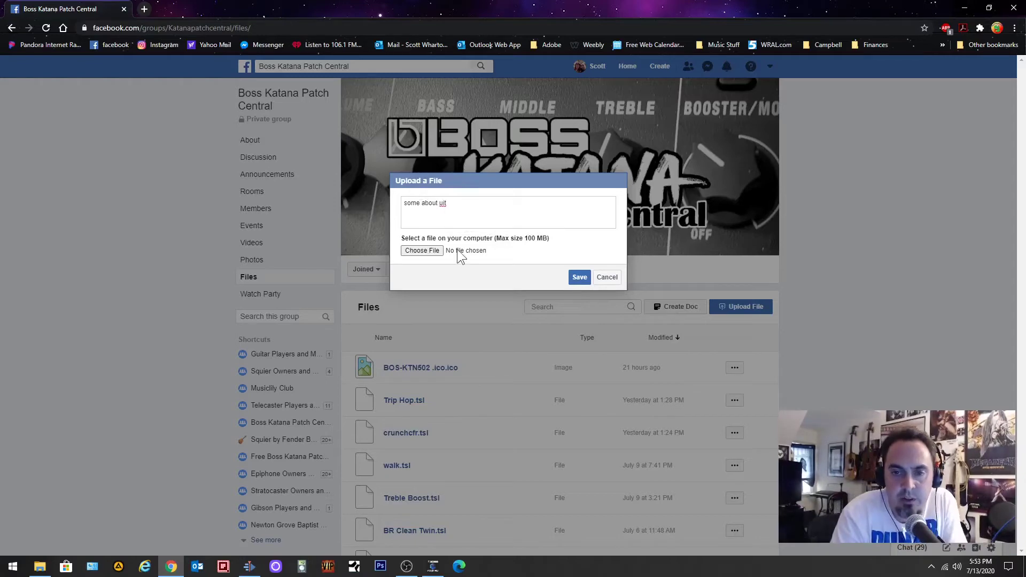
left_click(423, 251)
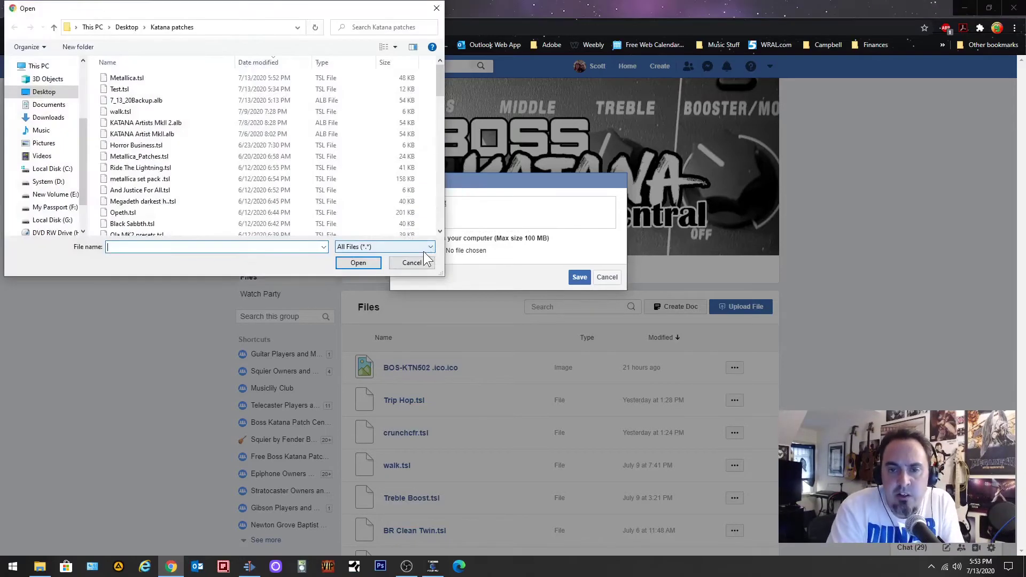
left_click(132, 80)
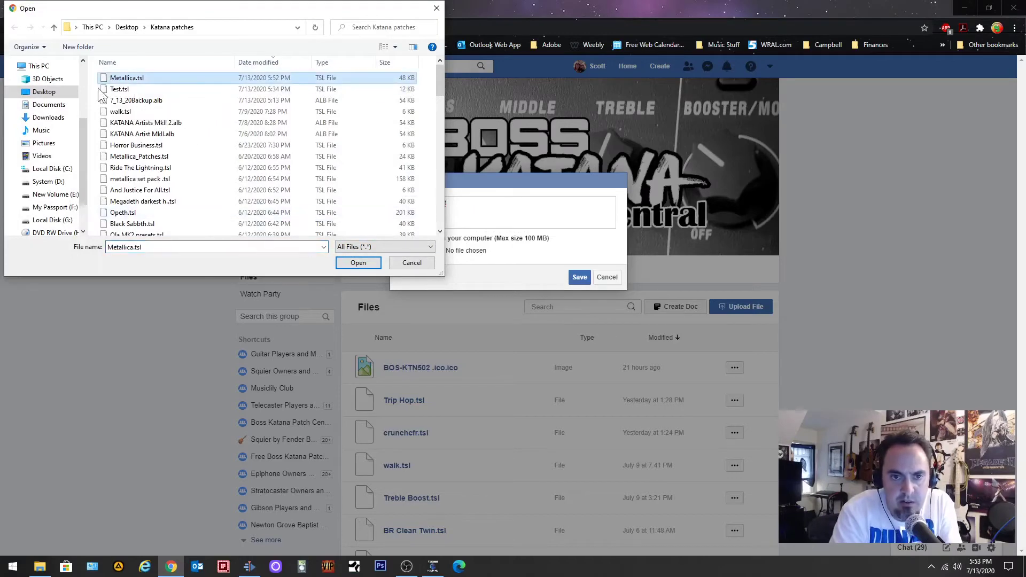
left_click(353, 263)
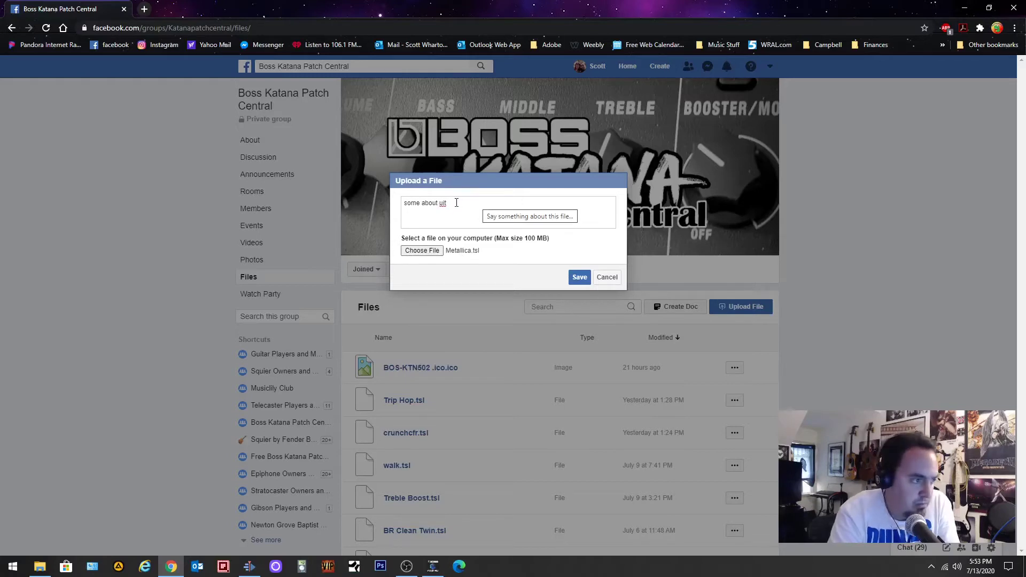
left_click_drag(461, 202, 373, 208)
key("BackSpace")
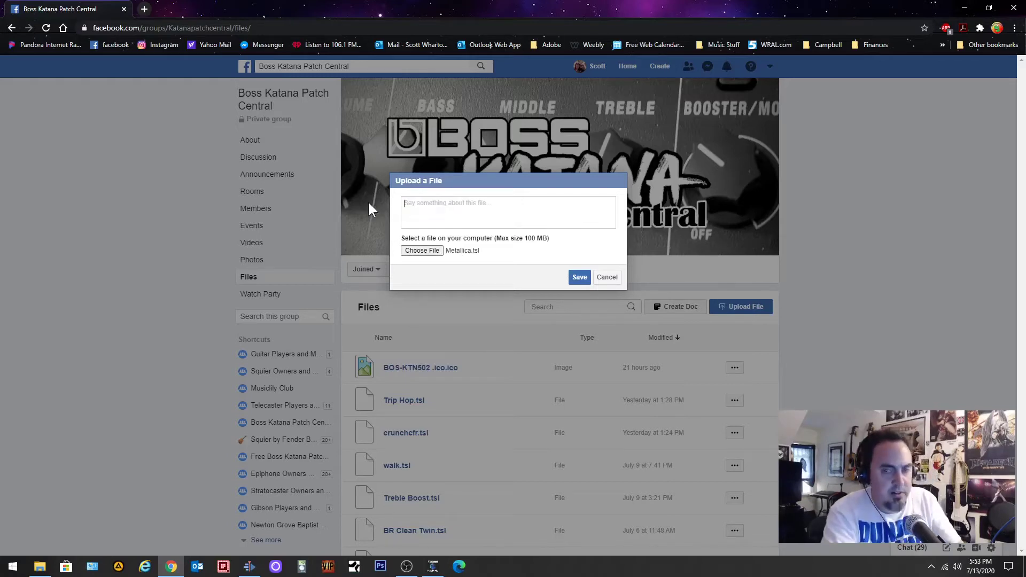
type("fghgfh")
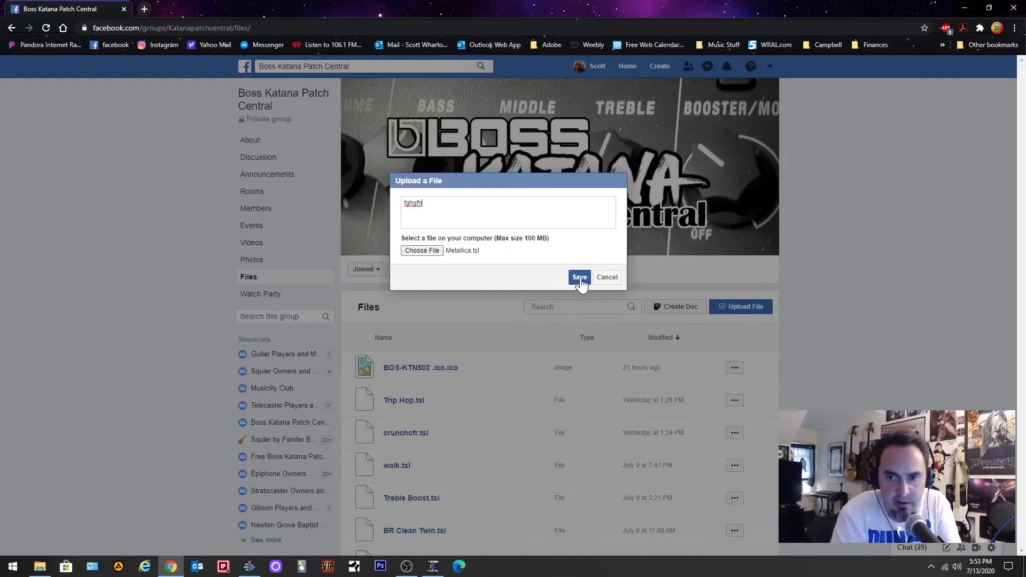
left_click(606, 279)
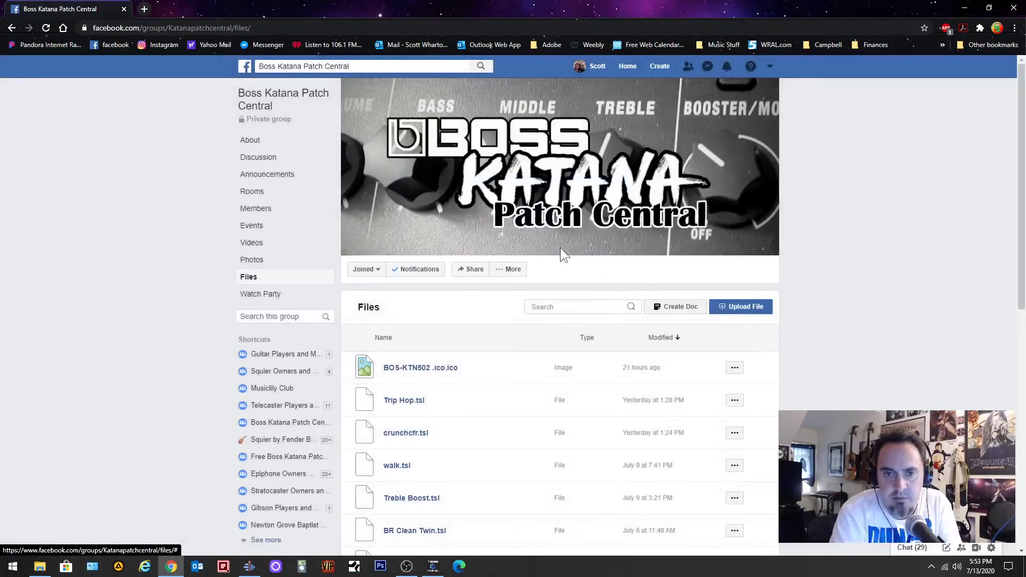
Switch the Boss Katana Patch Central group view from Files to the Discussion feed
left_click(259, 157)
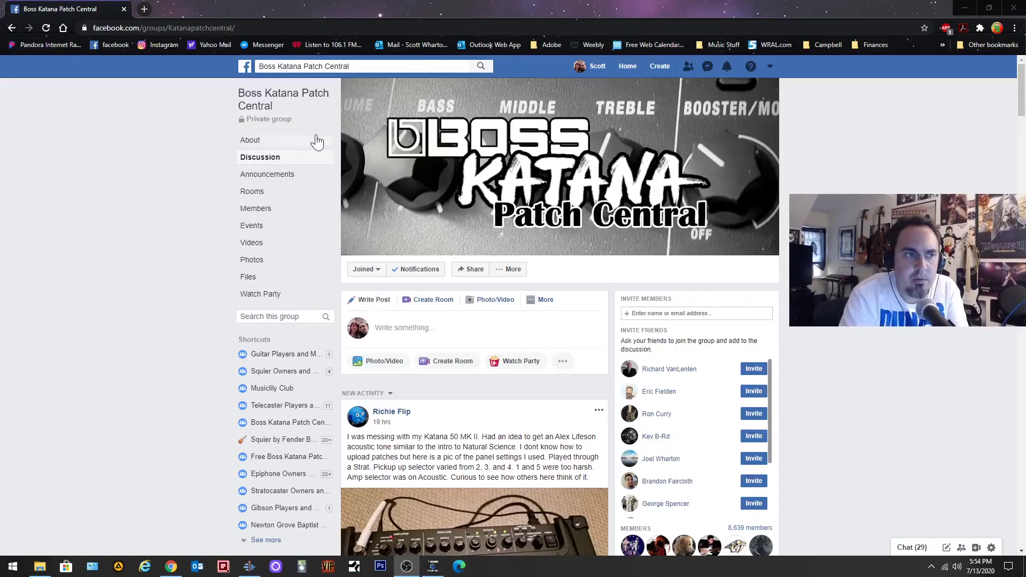
In a recent Messenger chat, attach walk.tsl from the Katana patches folder and send it with 'a pantera patch'
left_click(705, 67)
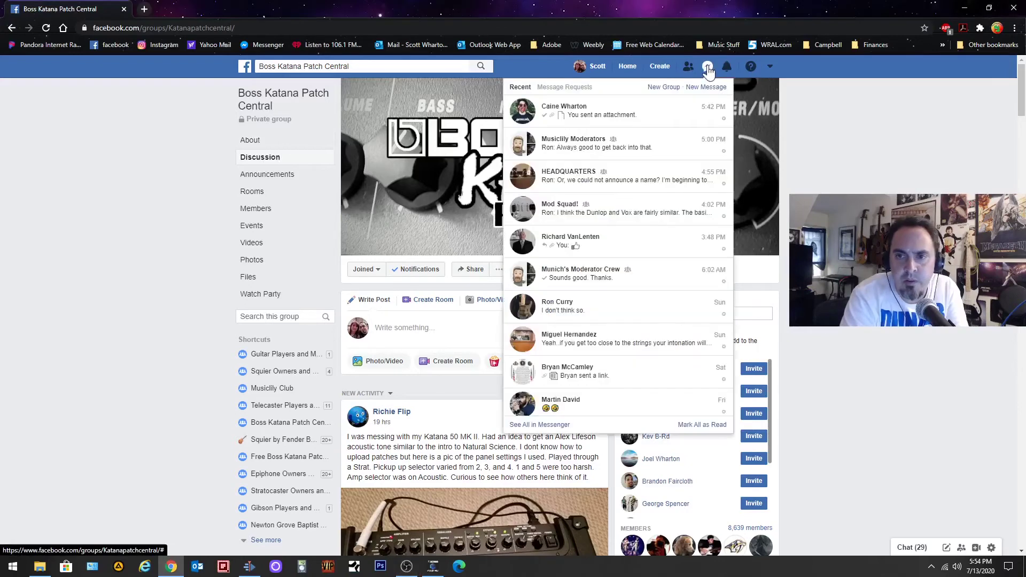
left_click(592, 113)
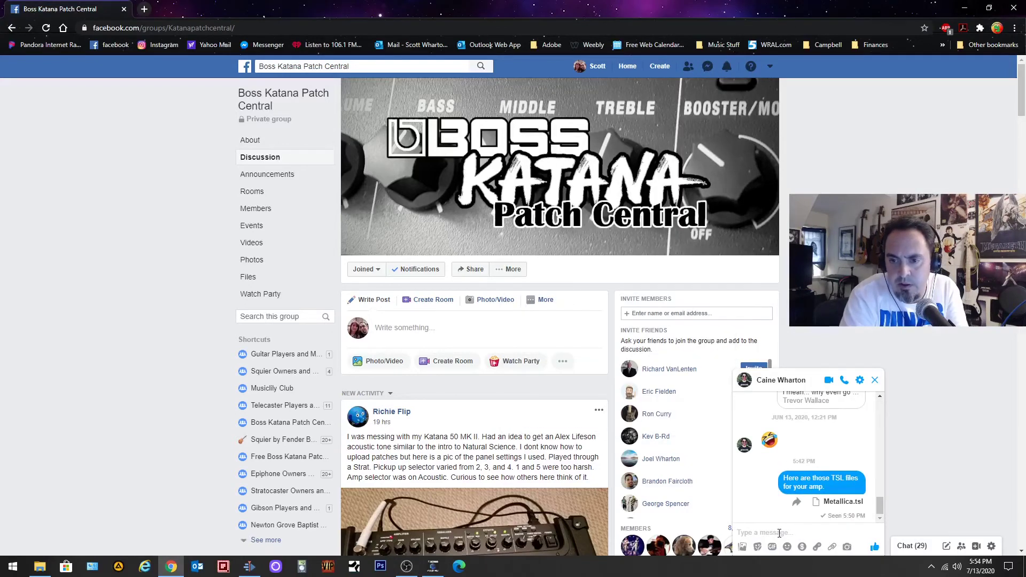
left_click(832, 547)
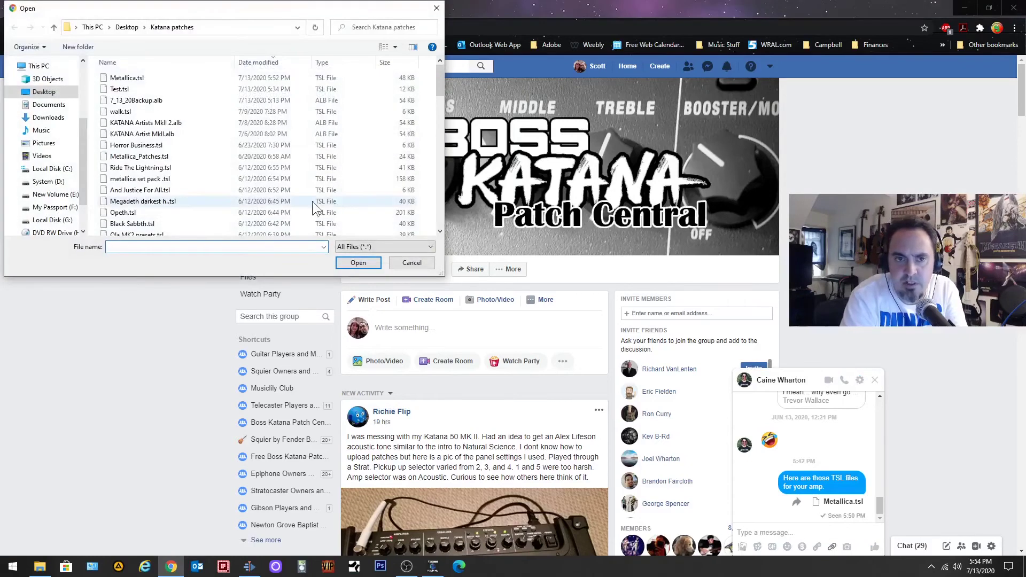
left_click(122, 111)
double_click(121, 112)
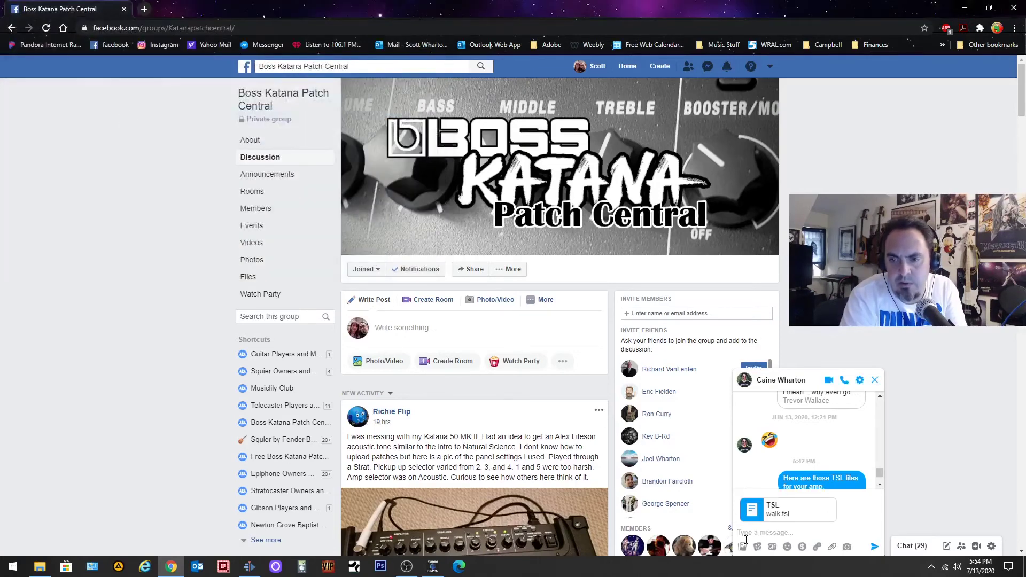
type("a")
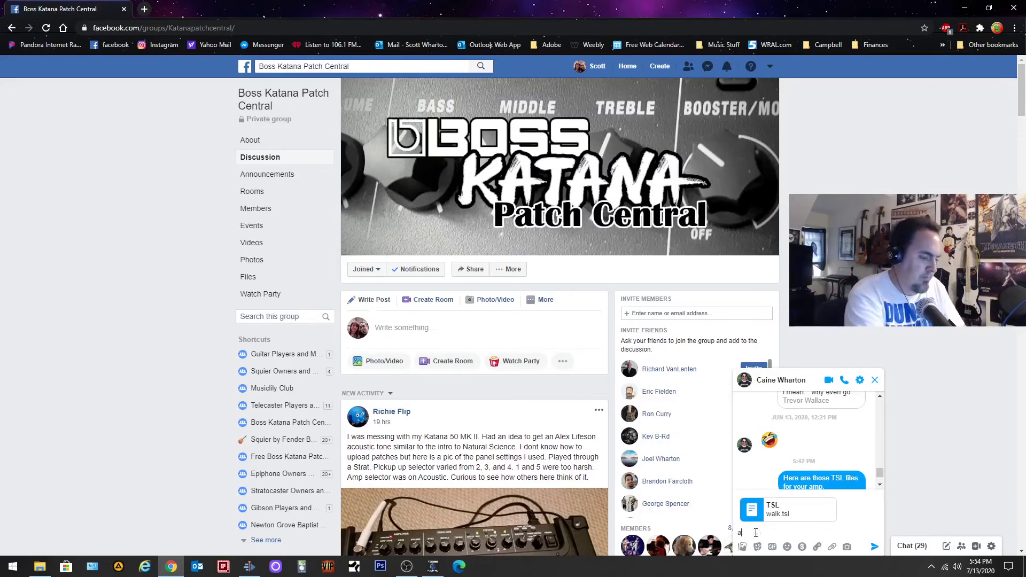
type(" pantera patch")
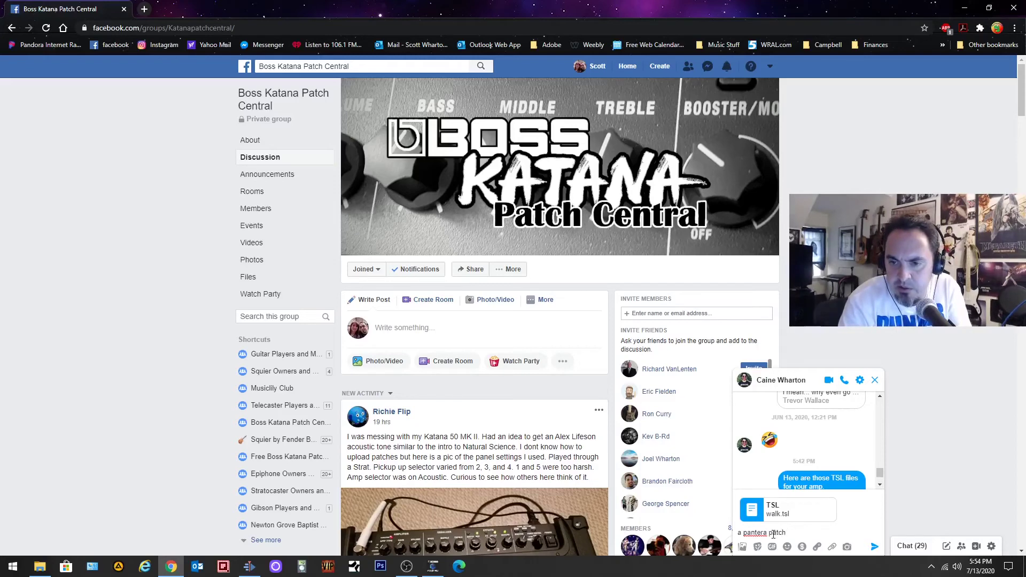
key("Return")
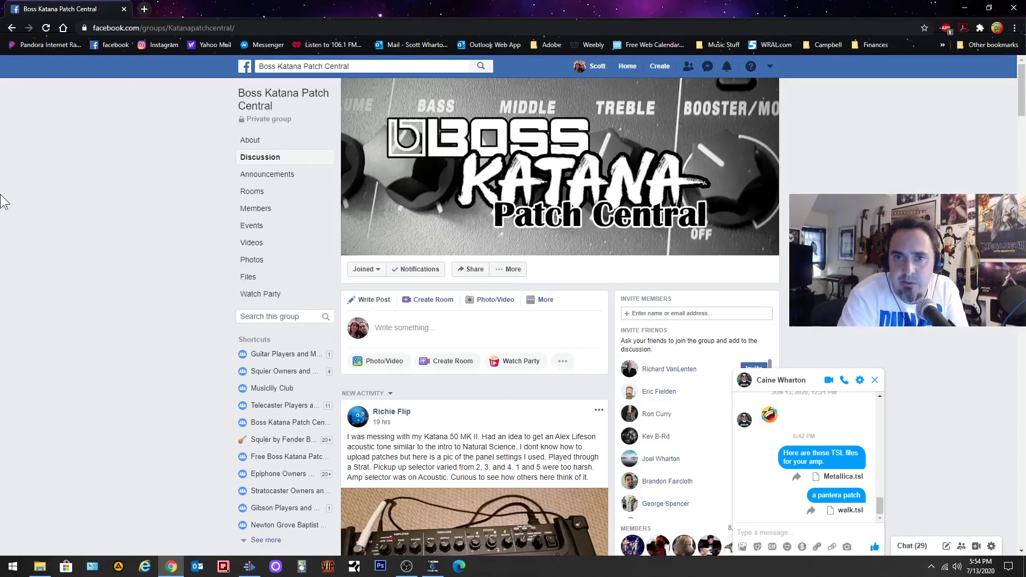
Minimize Chrome so the BOSS TONE STUDIO librarian with its livesets is visible again
left_click(964, 8)
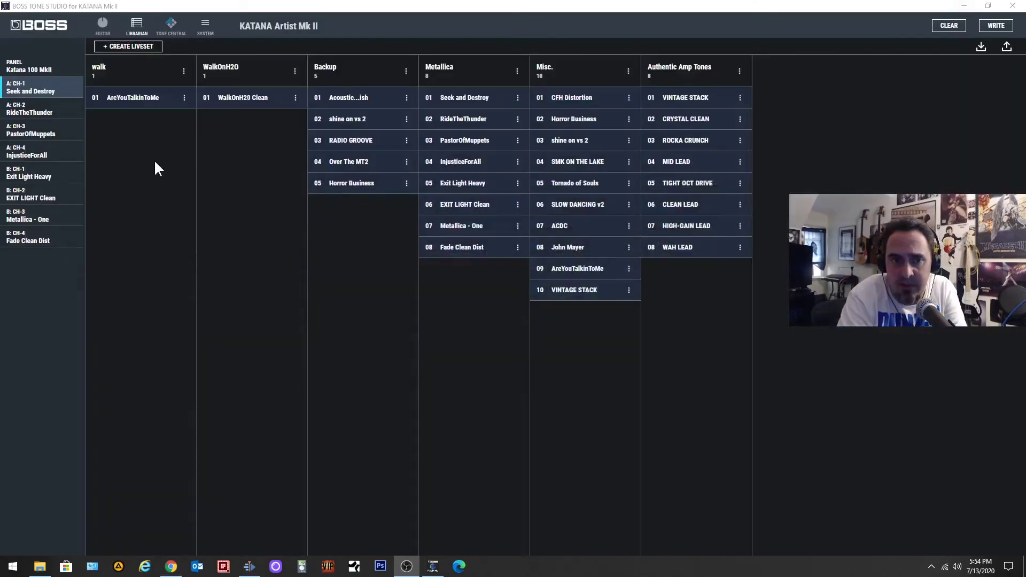